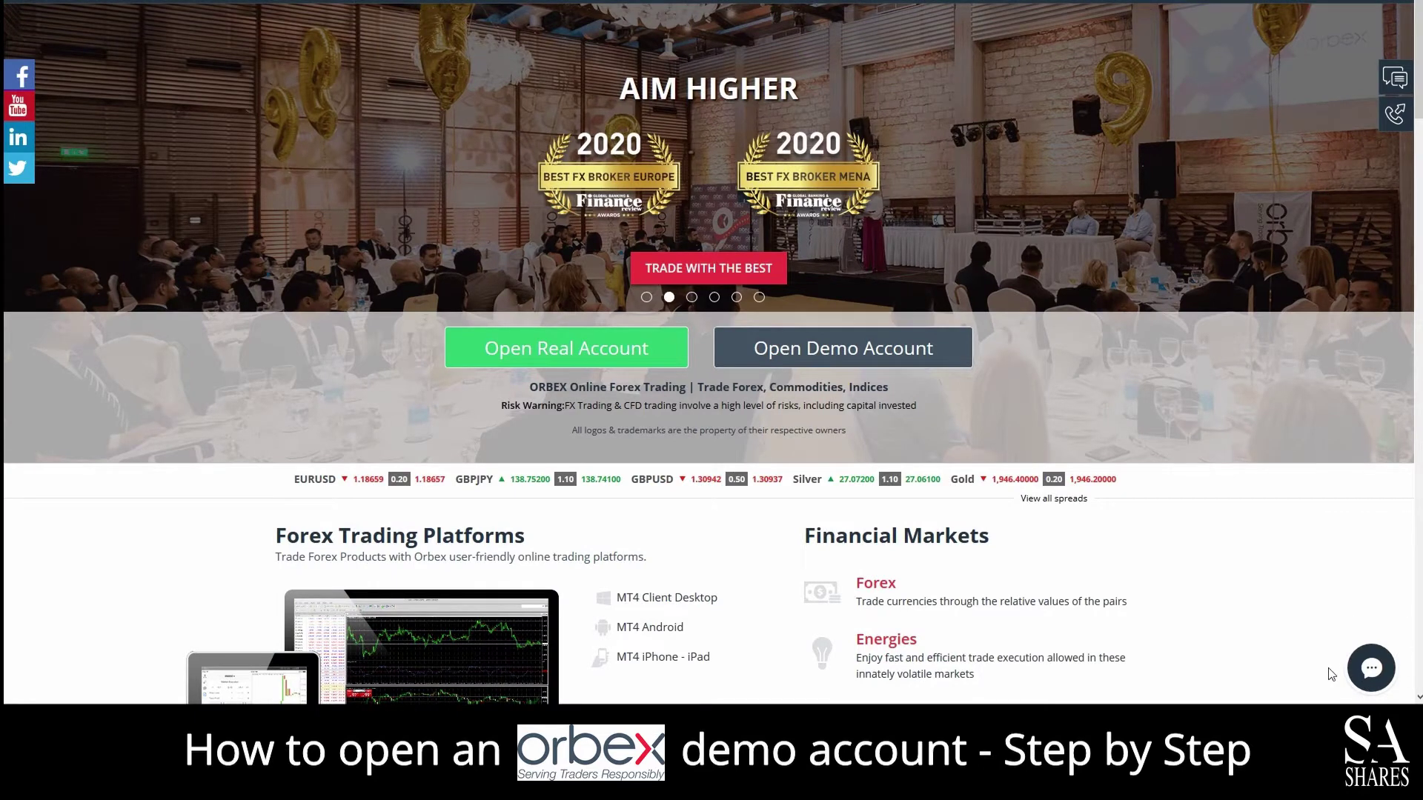
Step: Open the Live Support chat panel from the round button on the Orbex homepage
{"action": "left_click", "coordinate": [1371, 667]}
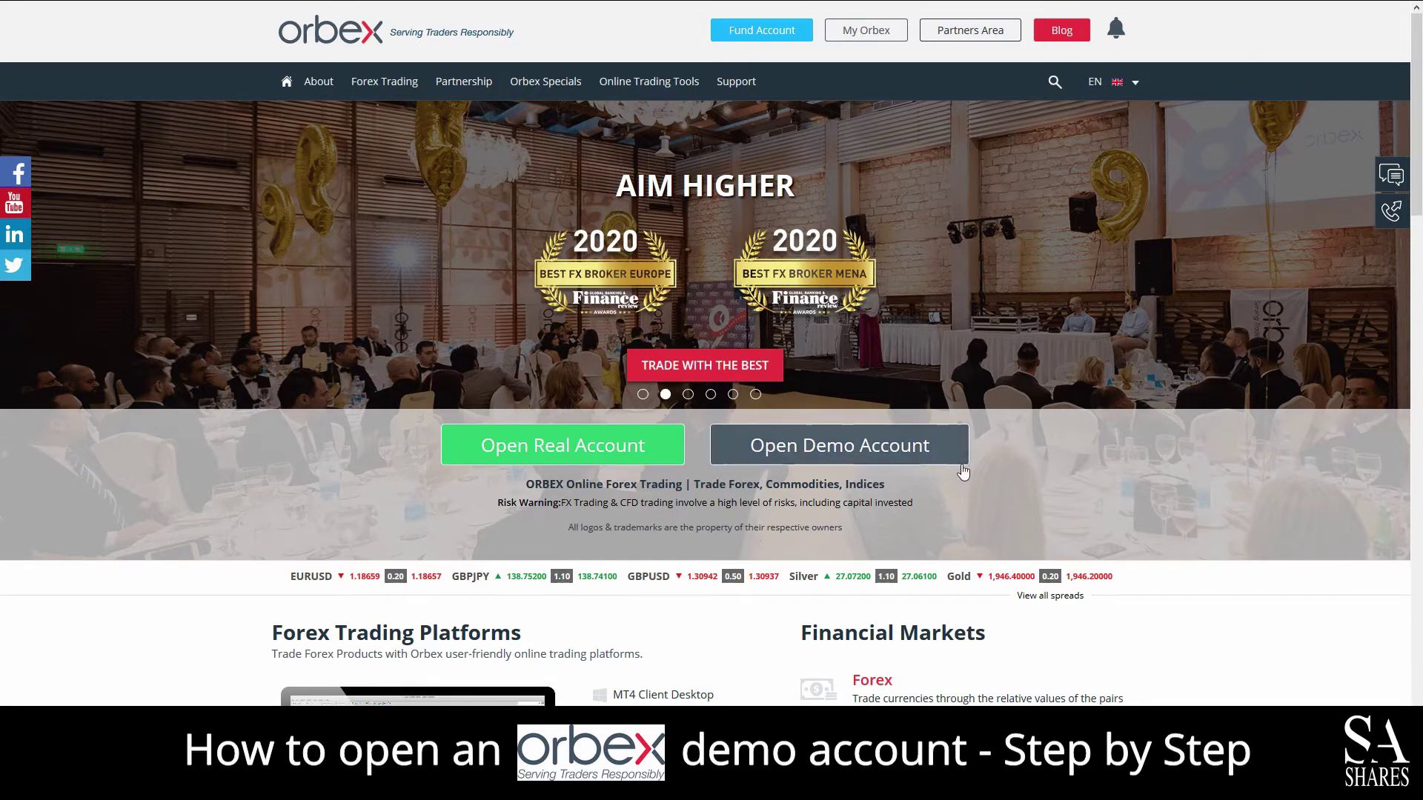
Step: Open a new Orbex demo account, then go to Downloads for the ORBEX MT4 platform
{"action": "left_click", "coordinate": [832, 457]}
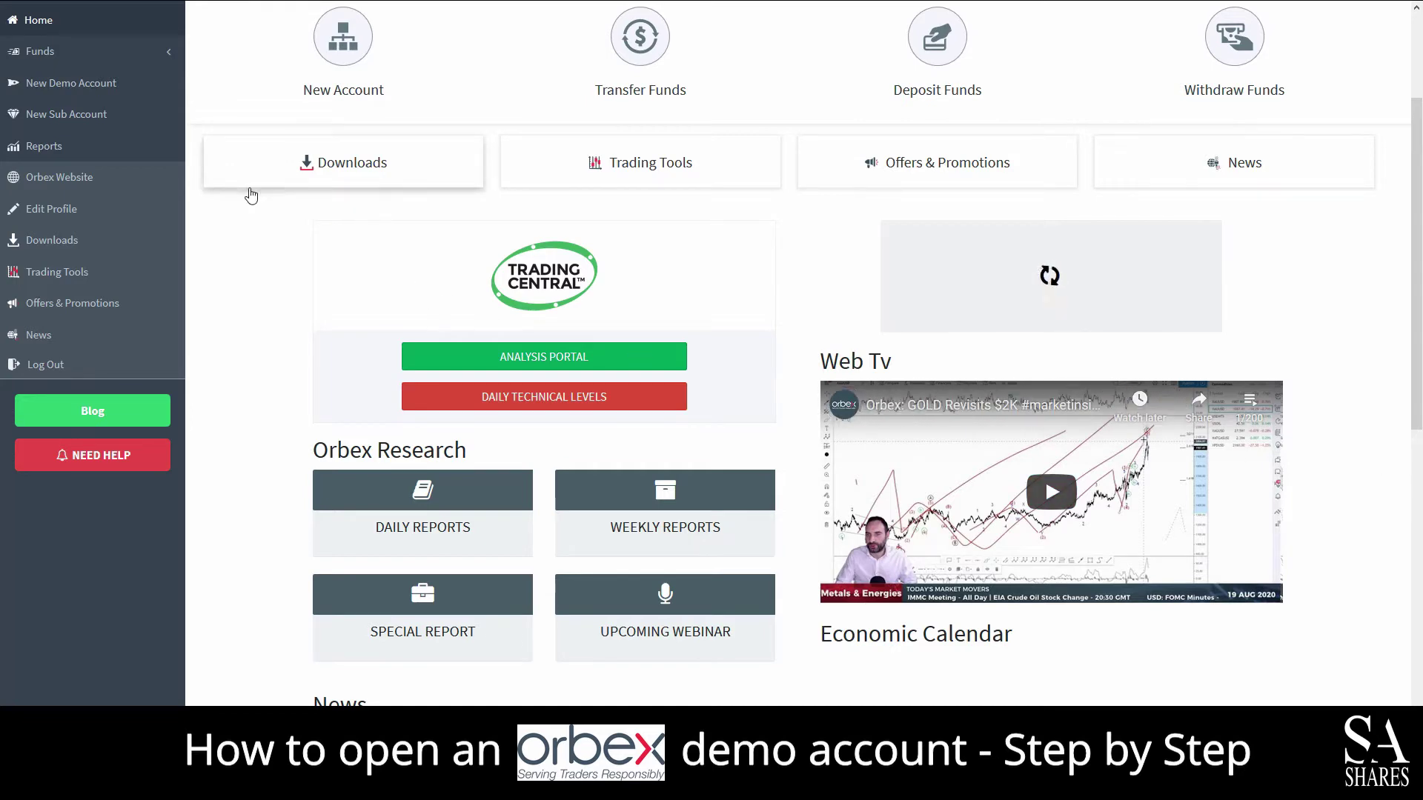
{"action": "left_click", "coordinate": [349, 181]}
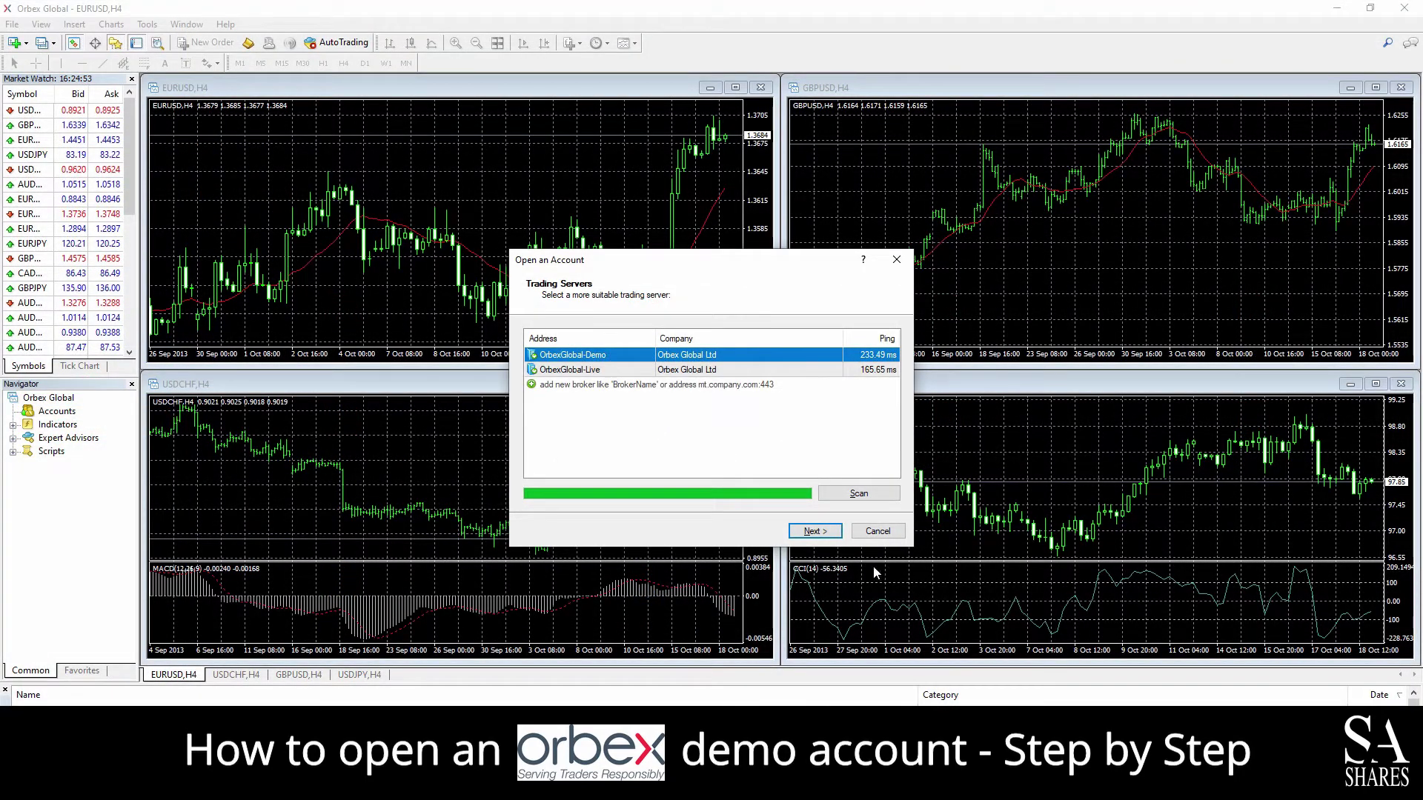
Step: Log into OrbexGlobal-Demo with the existing demo account login, saving the password
{"action": "left_click", "coordinate": [812, 532]}
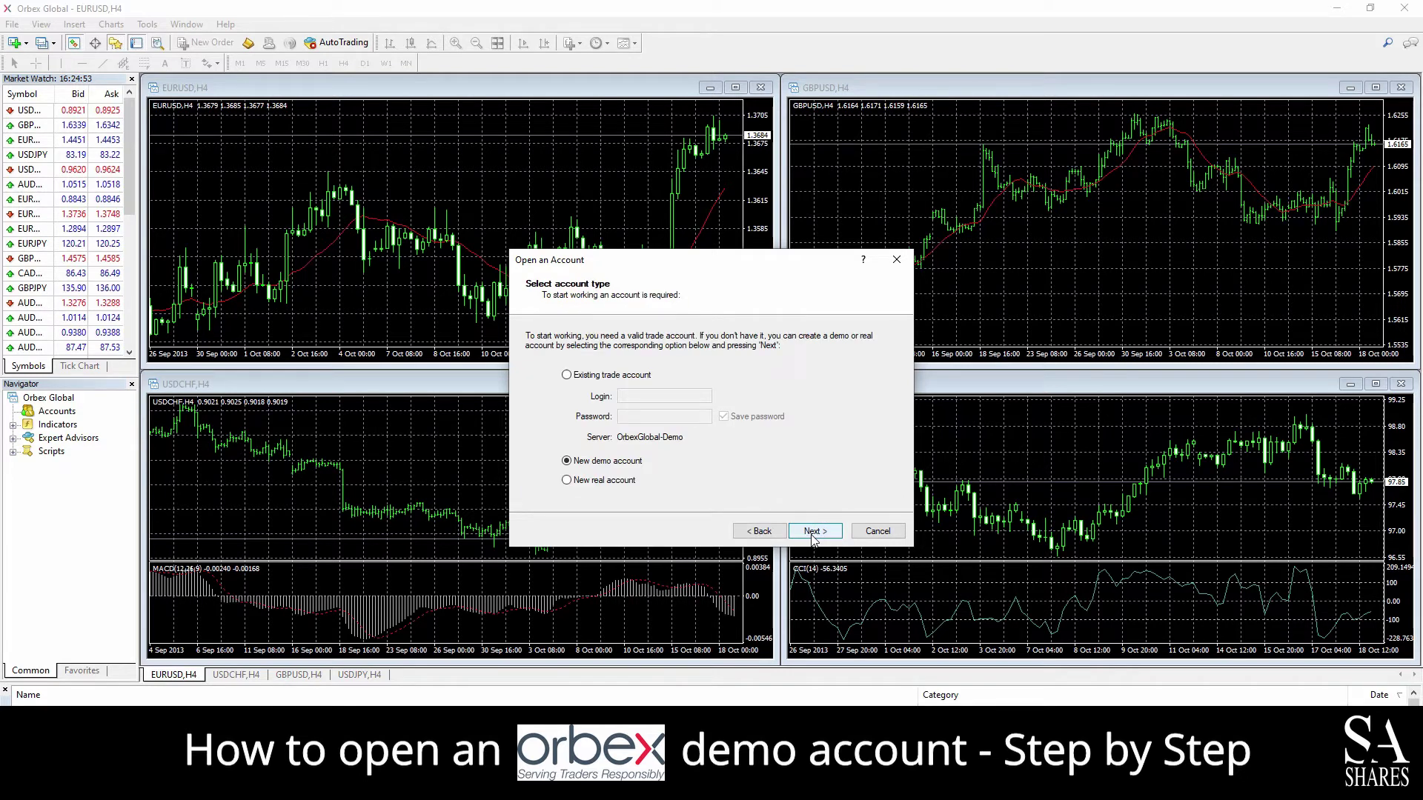
{"action": "left_click", "coordinate": [593, 375]}
{"action": "left_click", "coordinate": [652, 398]}
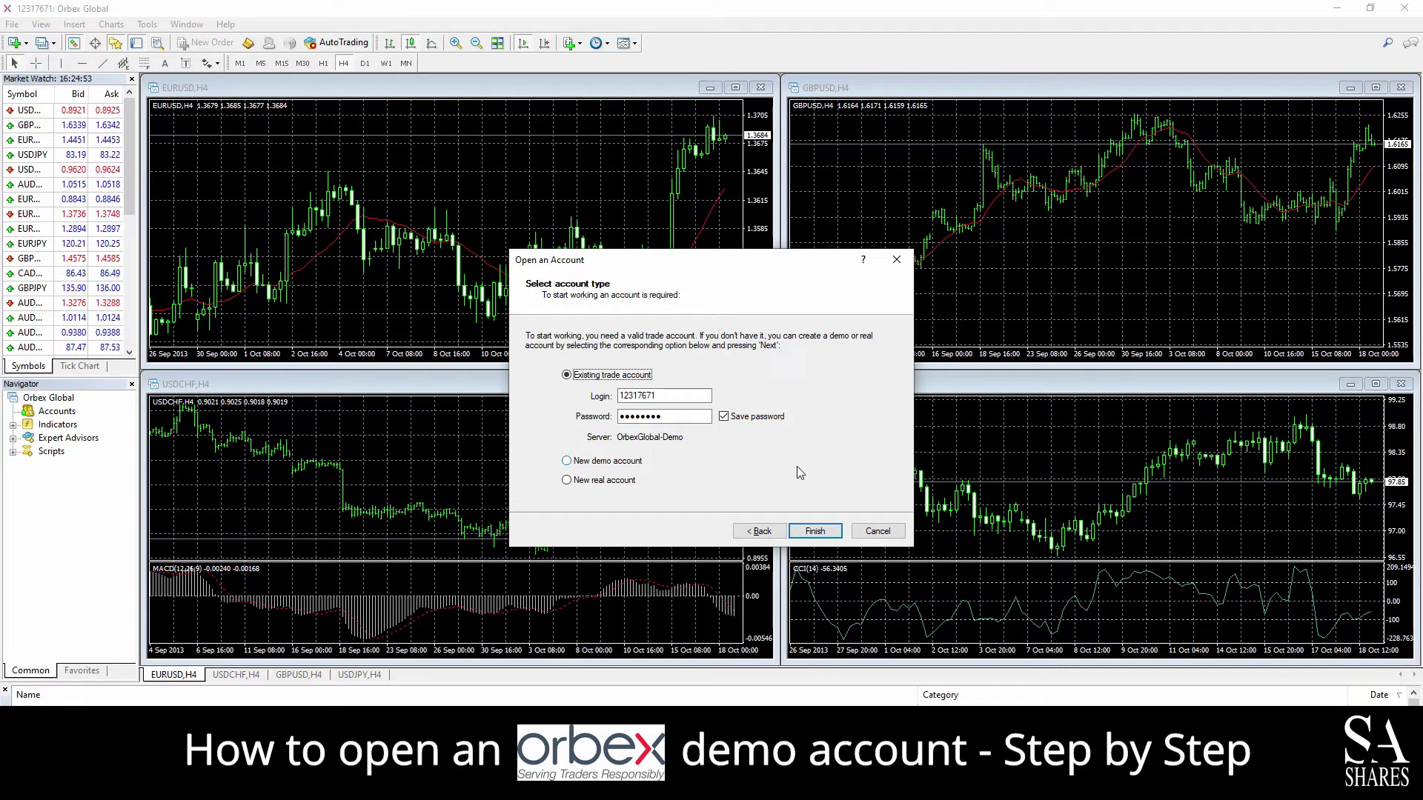
{"action": "left_click", "coordinate": [824, 532]}
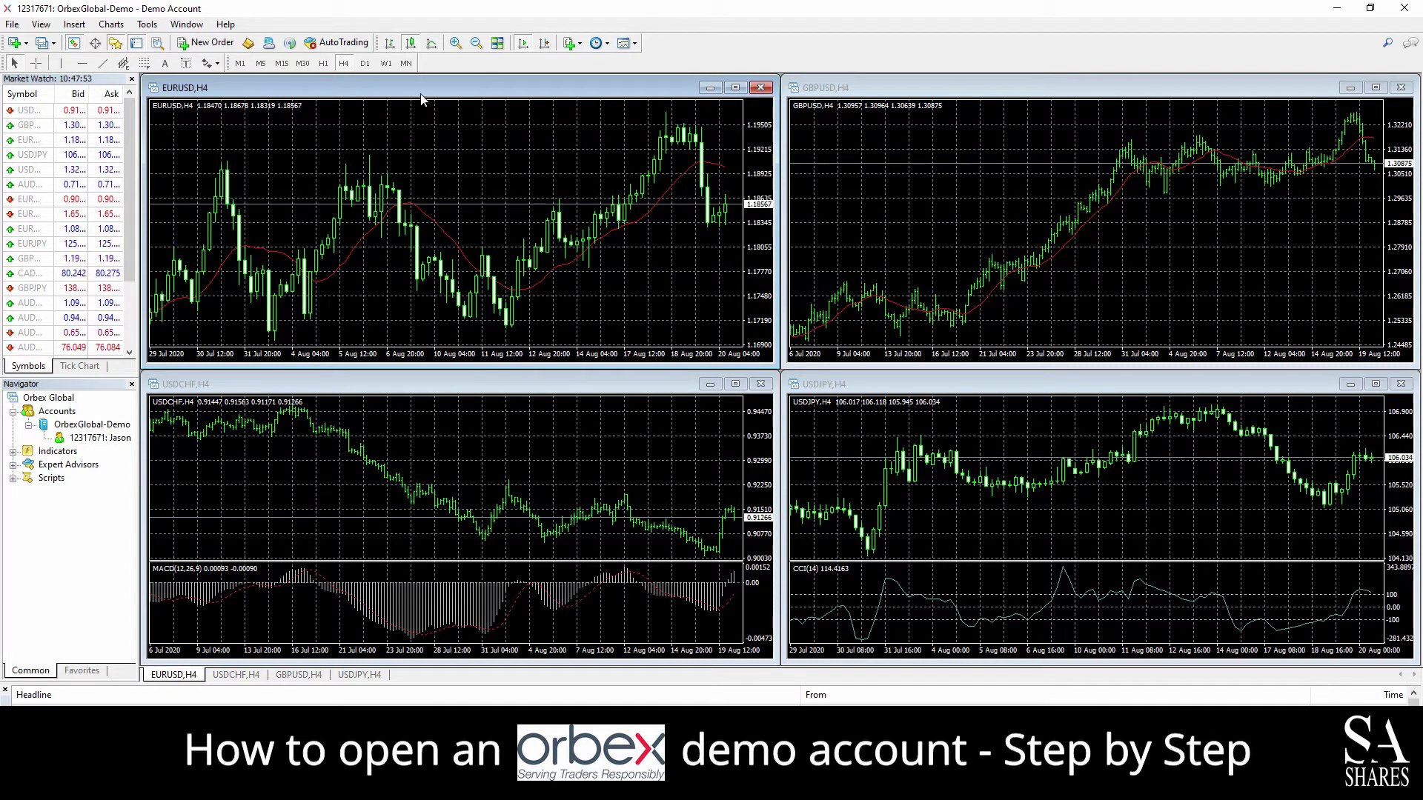
Step: Try the EURUSD chart as line and bar charts, returning to candlesticks each time
{"action": "left_click", "coordinate": [431, 46]}
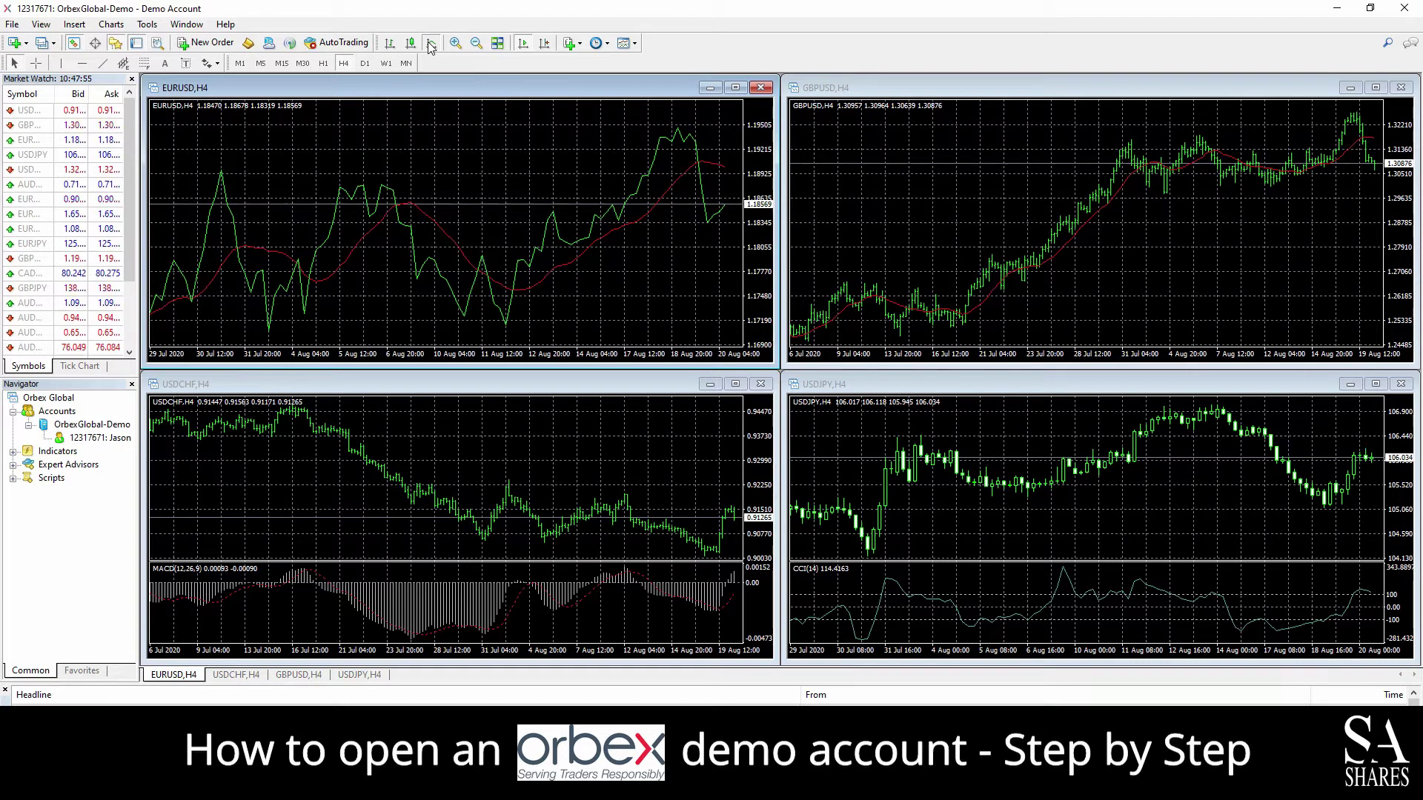
{"action": "left_click", "coordinate": [408, 47]}
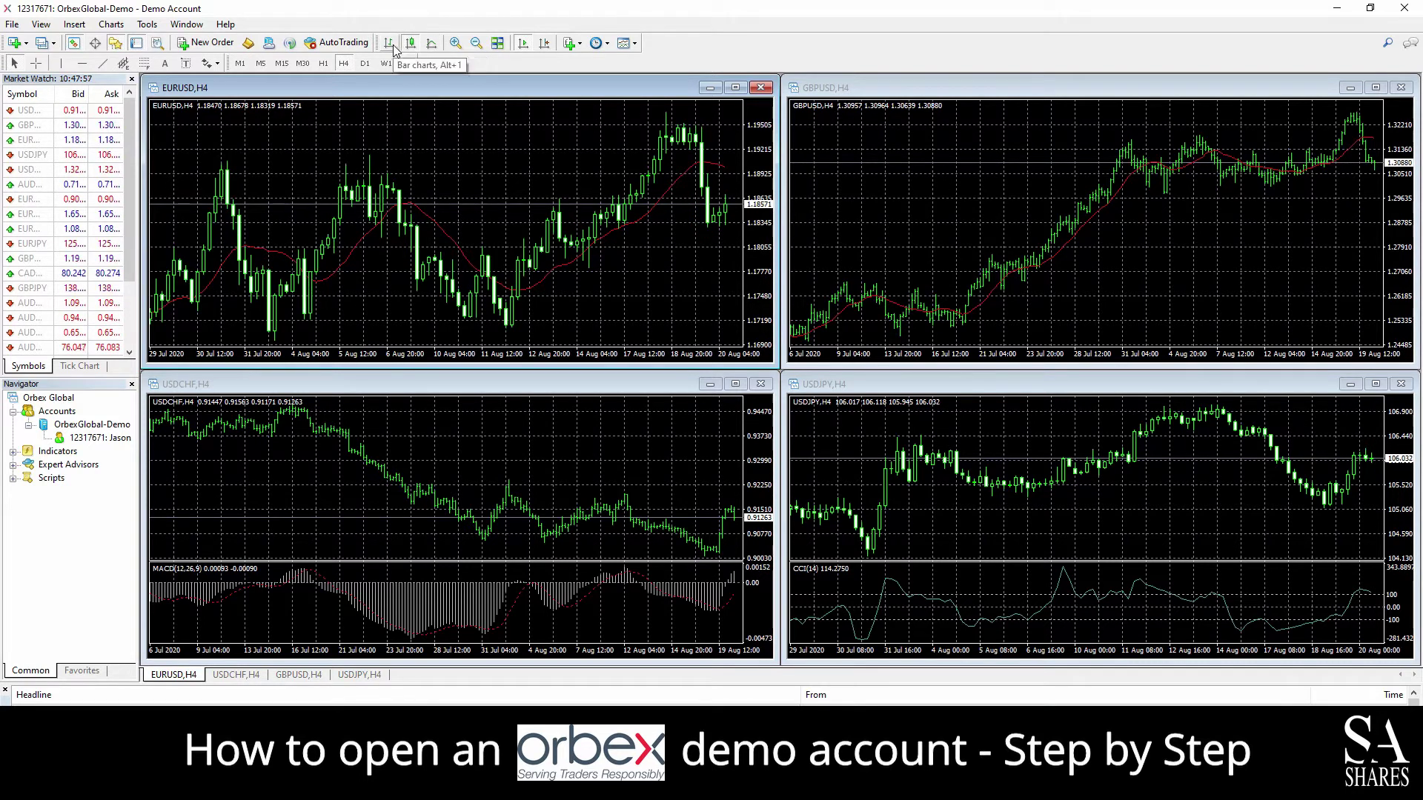
{"action": "left_click", "coordinate": [390, 46]}
{"action": "left_click", "coordinate": [410, 43]}
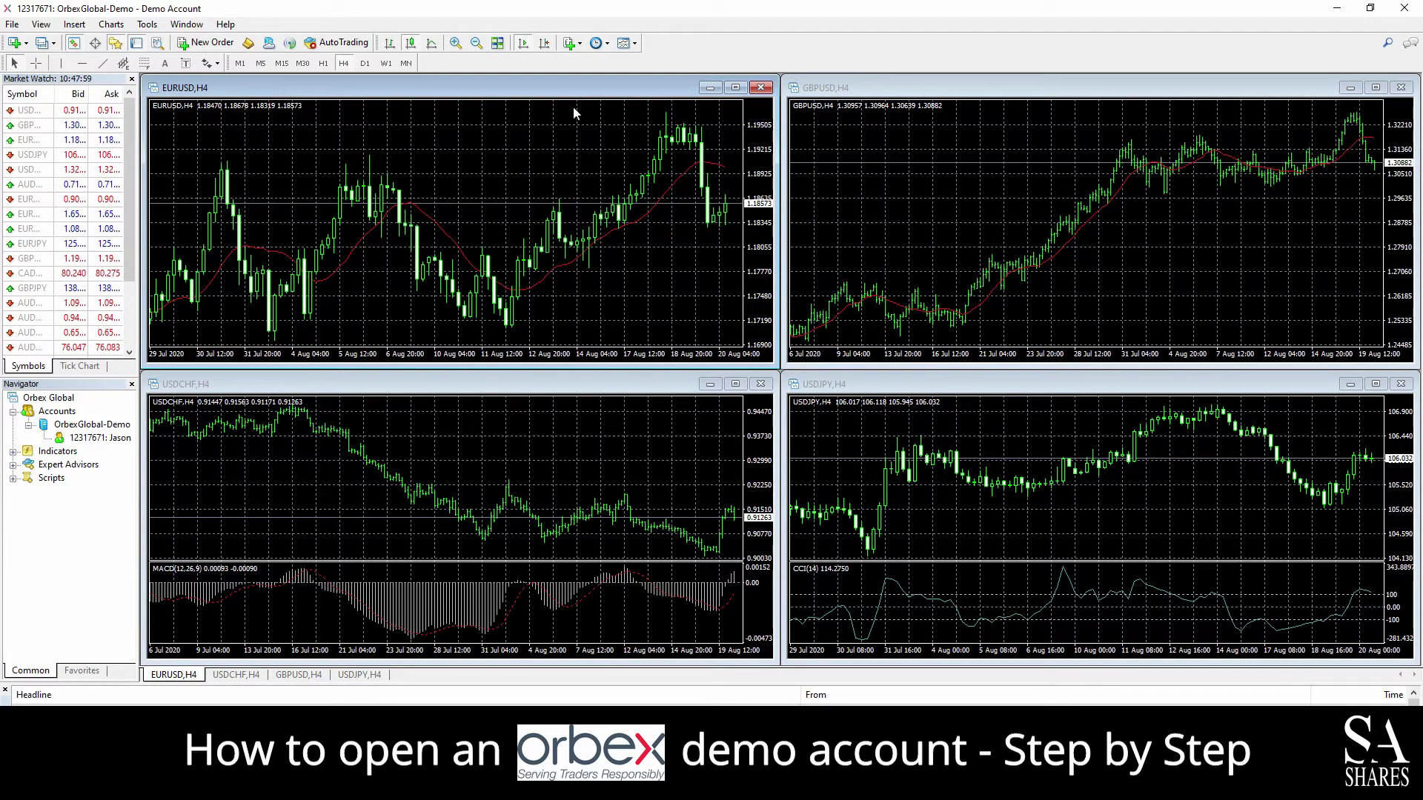
Step: Zoom the EURUSD chart in and out, then maximize it to fill the chart area
{"action": "left_click", "coordinate": [456, 43]}
{"action": "left_click", "coordinate": [457, 45]}
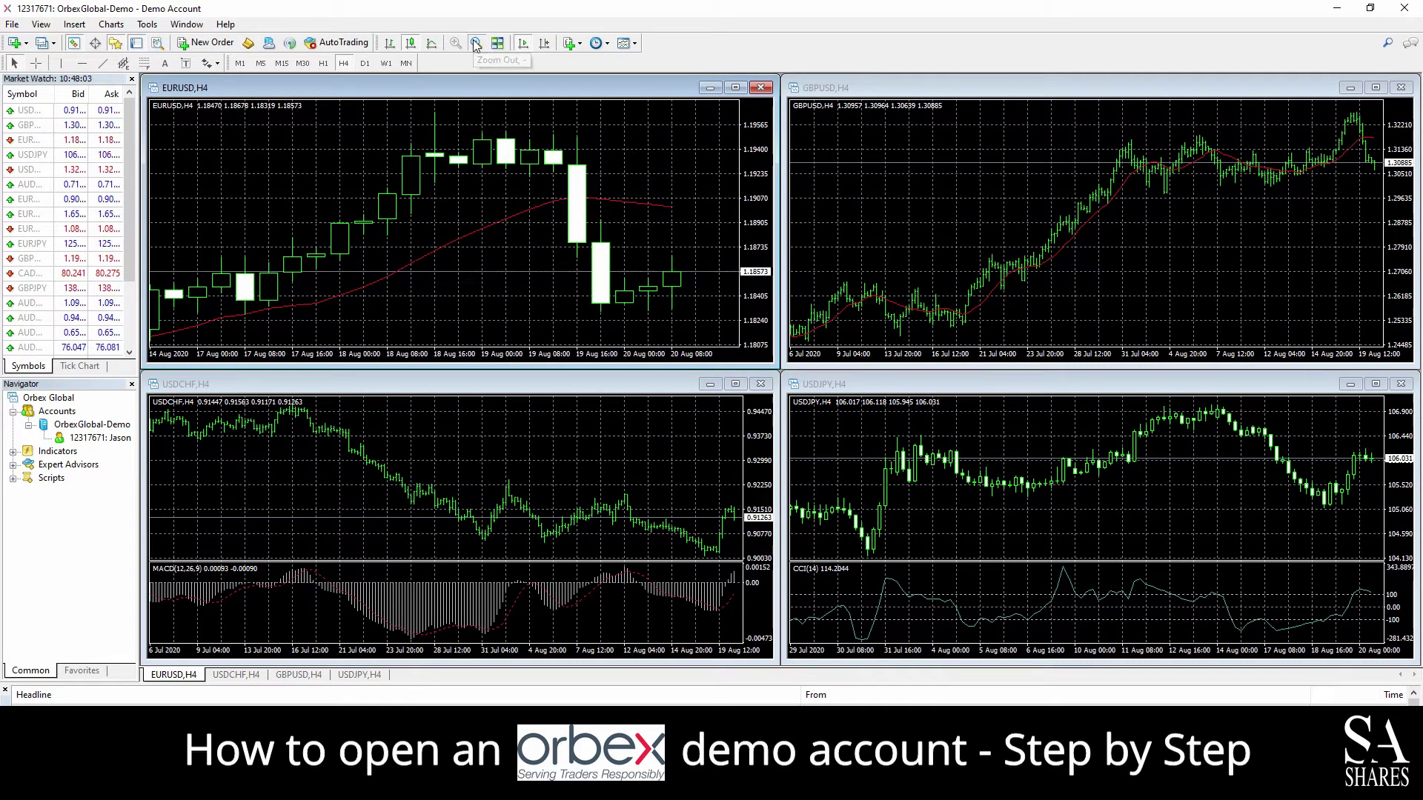
{"action": "left_click", "coordinate": [475, 44]}
{"action": "left_click", "coordinate": [476, 44]}
{"action": "double_click", "coordinate": [456, 45]}
{"action": "left_click", "coordinate": [736, 88]}
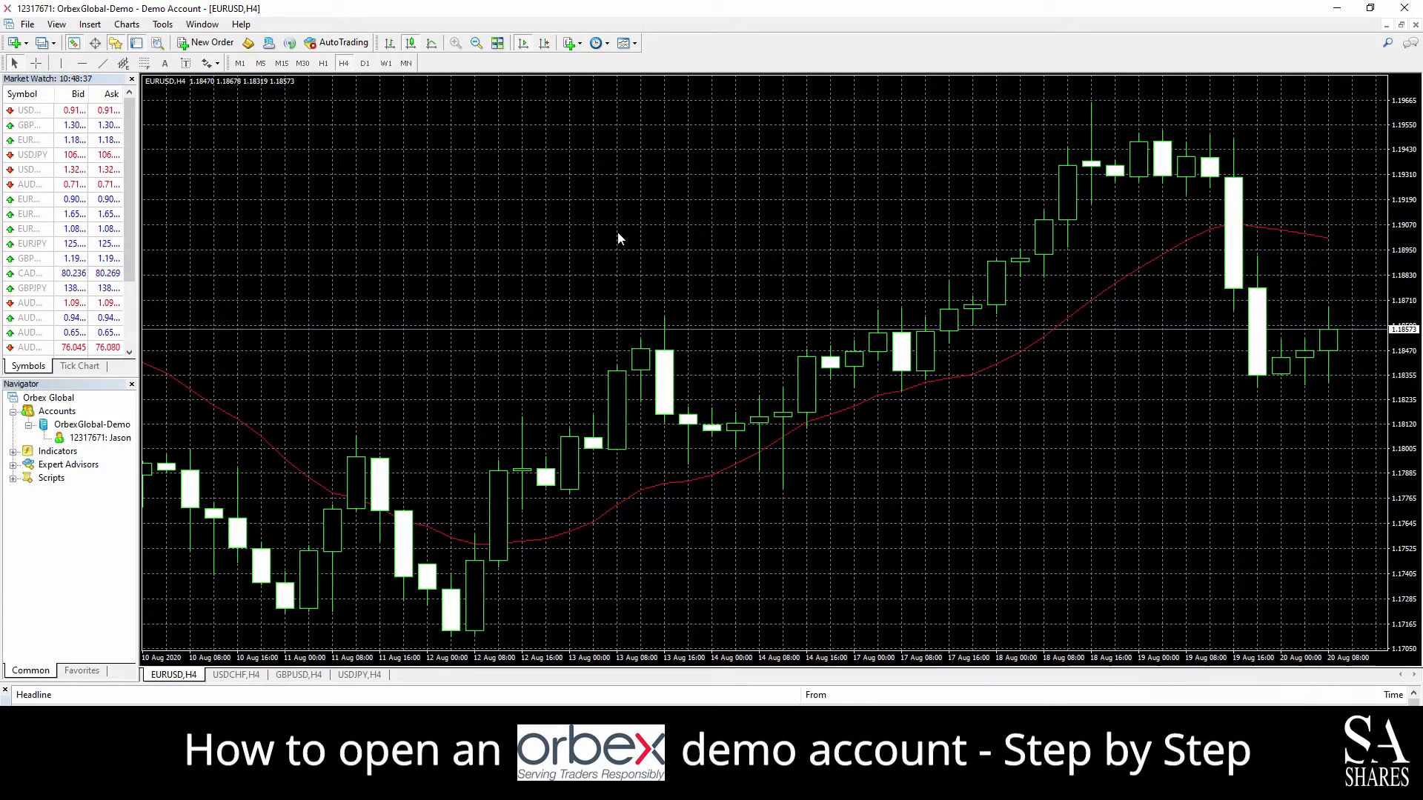
Step: Start a New Order for USDCHF, then open a new USDCAD chart window from Market Watch
{"action": "right_click", "coordinate": [33, 115]}
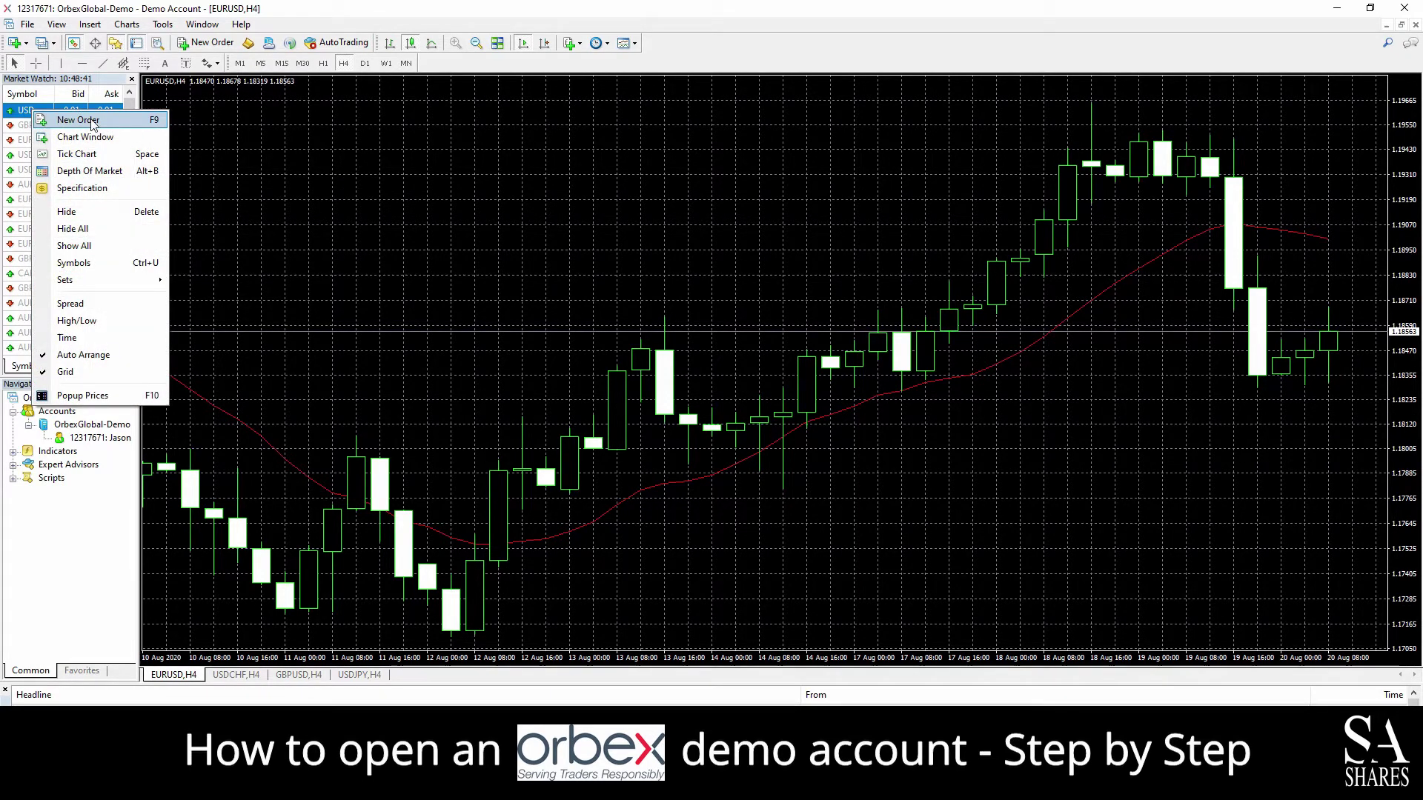
{"action": "left_click", "coordinate": [55, 120]}
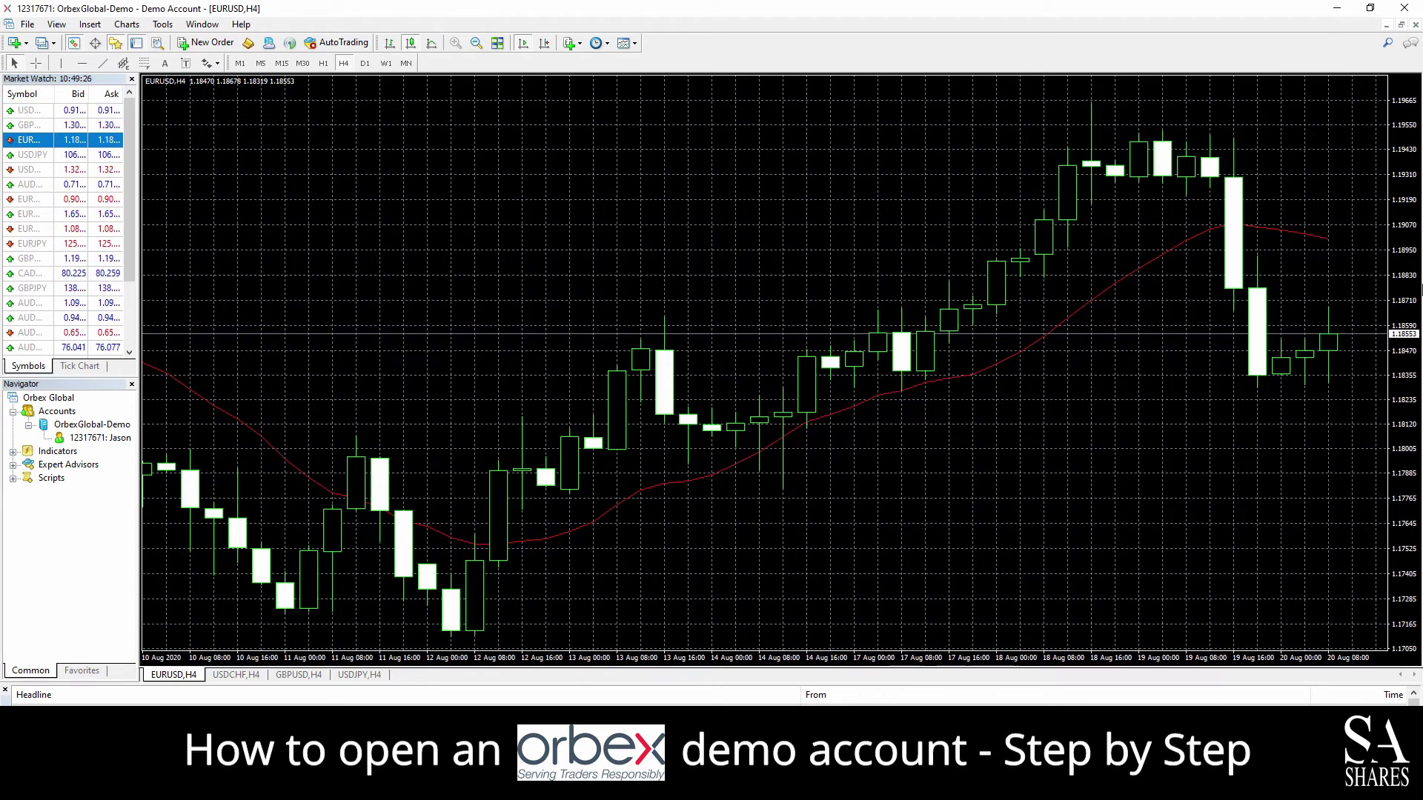
{"action": "right_click", "coordinate": [30, 172]}
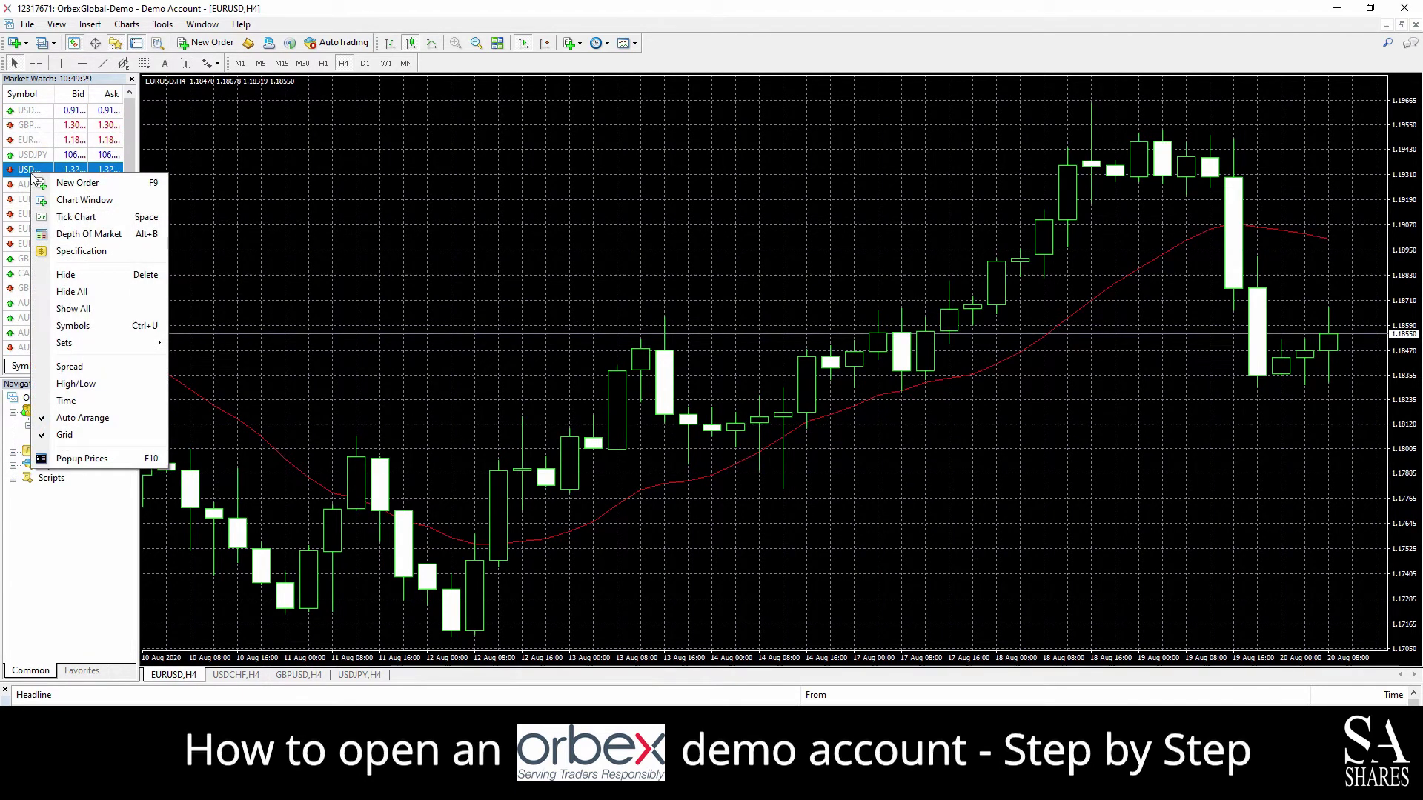
{"action": "left_click", "coordinate": [111, 203]}
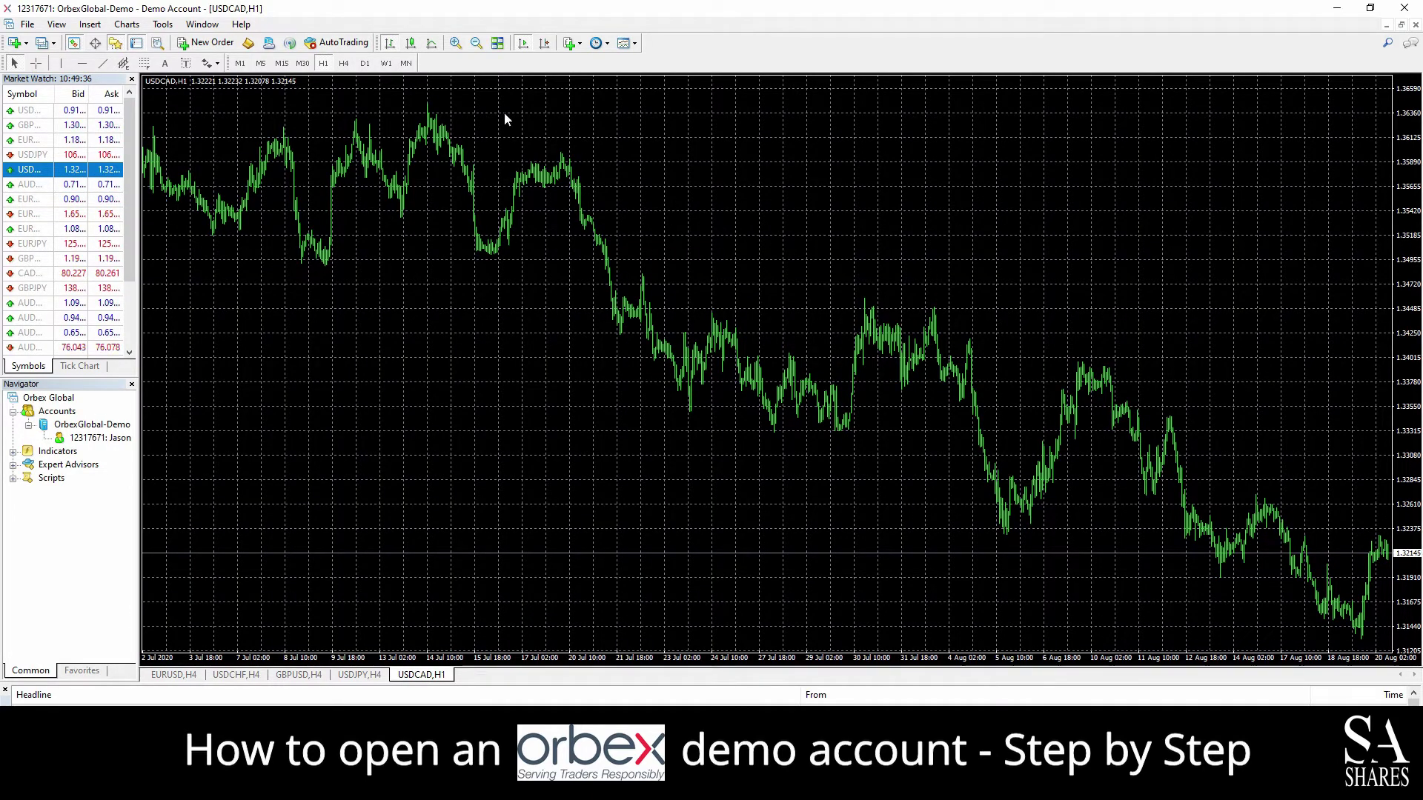
Step: Zoom the USDCAD chart in three times and display it as candlesticks
{"action": "left_click", "coordinate": [455, 42]}
{"action": "left_click", "coordinate": [455, 42]}
{"action": "left_click", "coordinate": [455, 42]}
{"action": "left_click", "coordinate": [455, 42]}
{"action": "left_click", "coordinate": [410, 43]}
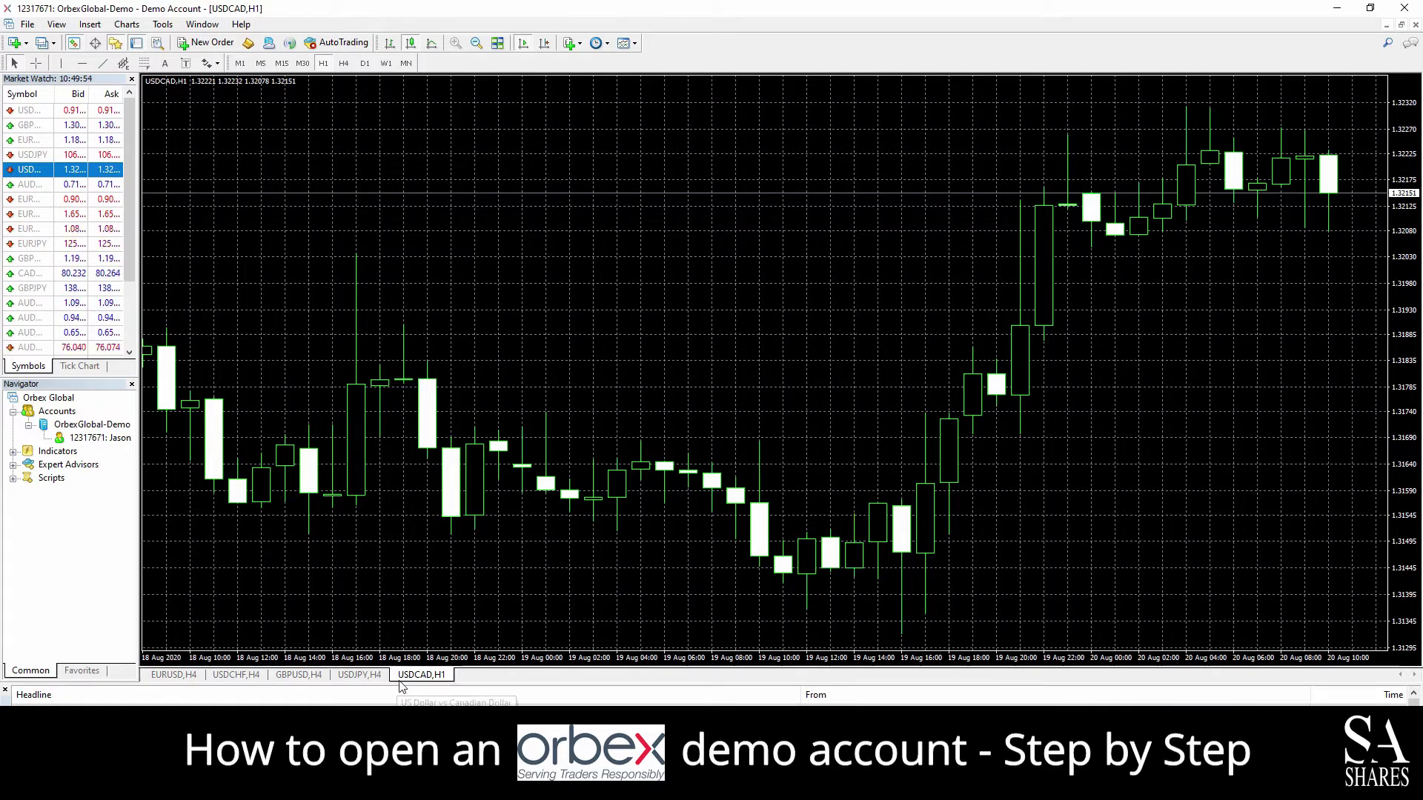
Step: Cycle through the USDJPY, GBPUSD and USDCHF chart tabs, ending on EURUSD
{"action": "left_click", "coordinate": [350, 678]}
{"action": "left_click", "coordinate": [298, 676]}
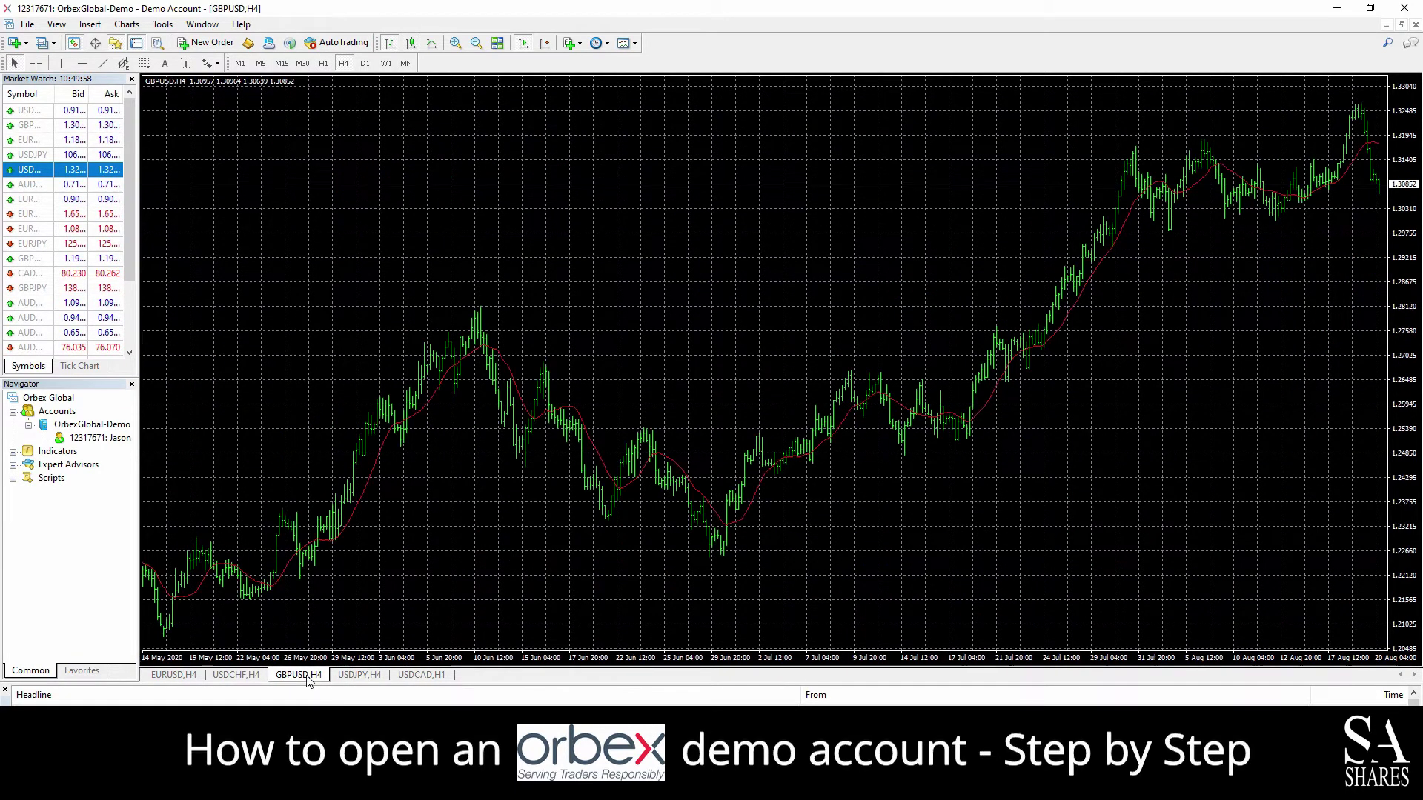
{"action": "left_click", "coordinate": [236, 676]}
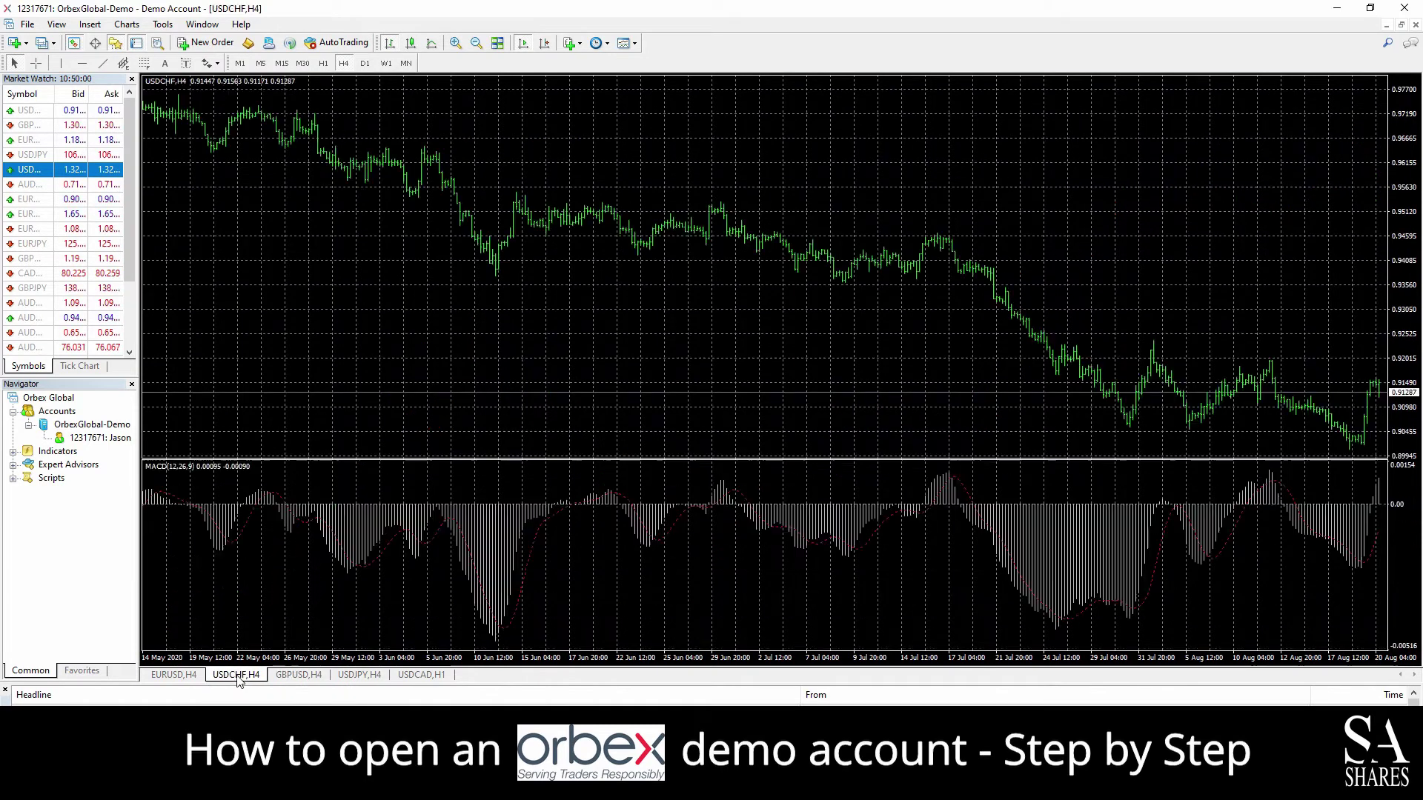
{"action": "left_click", "coordinate": [177, 675]}
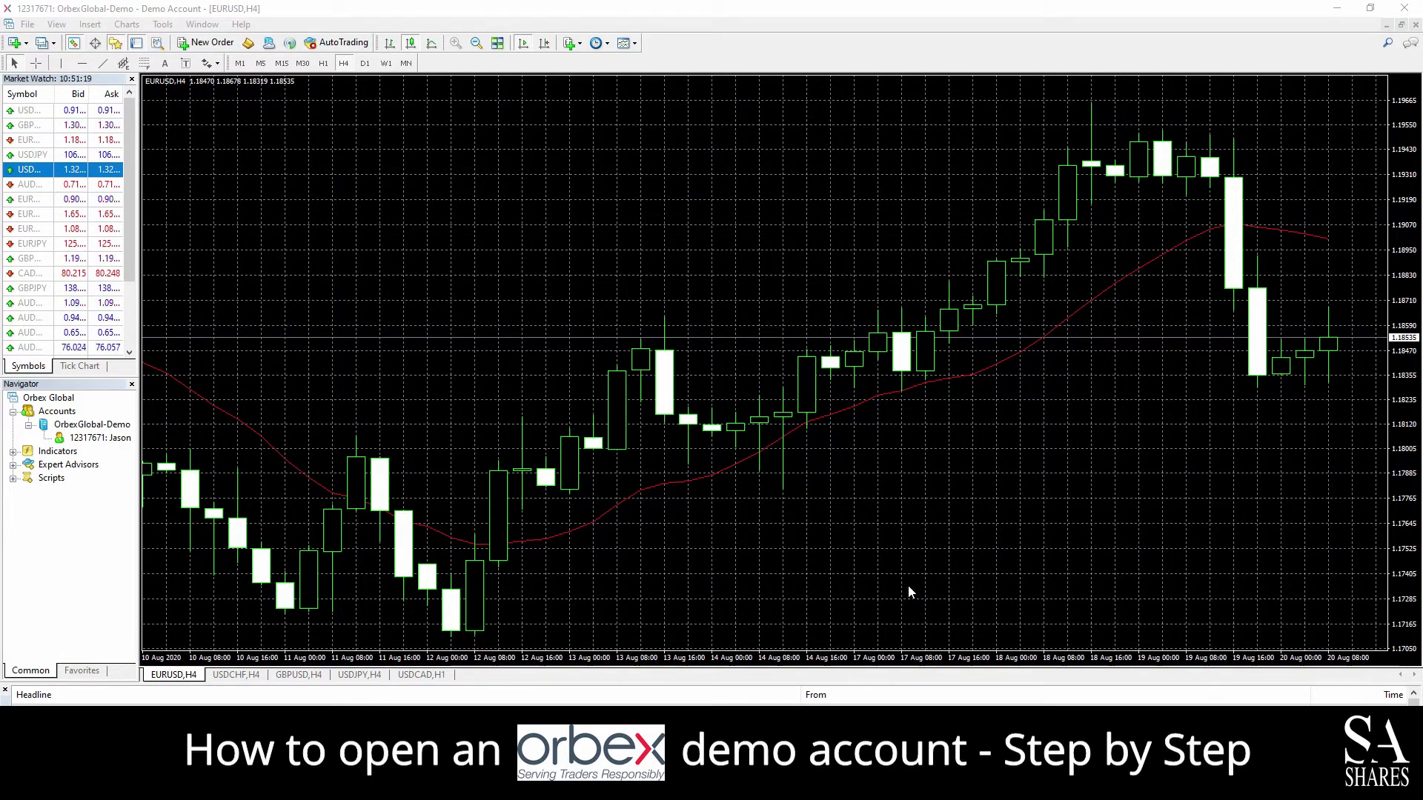
Step: Open the Client Terminal User Guide from the Help menu's Help Topics
{"action": "left_click", "coordinate": [241, 24]}
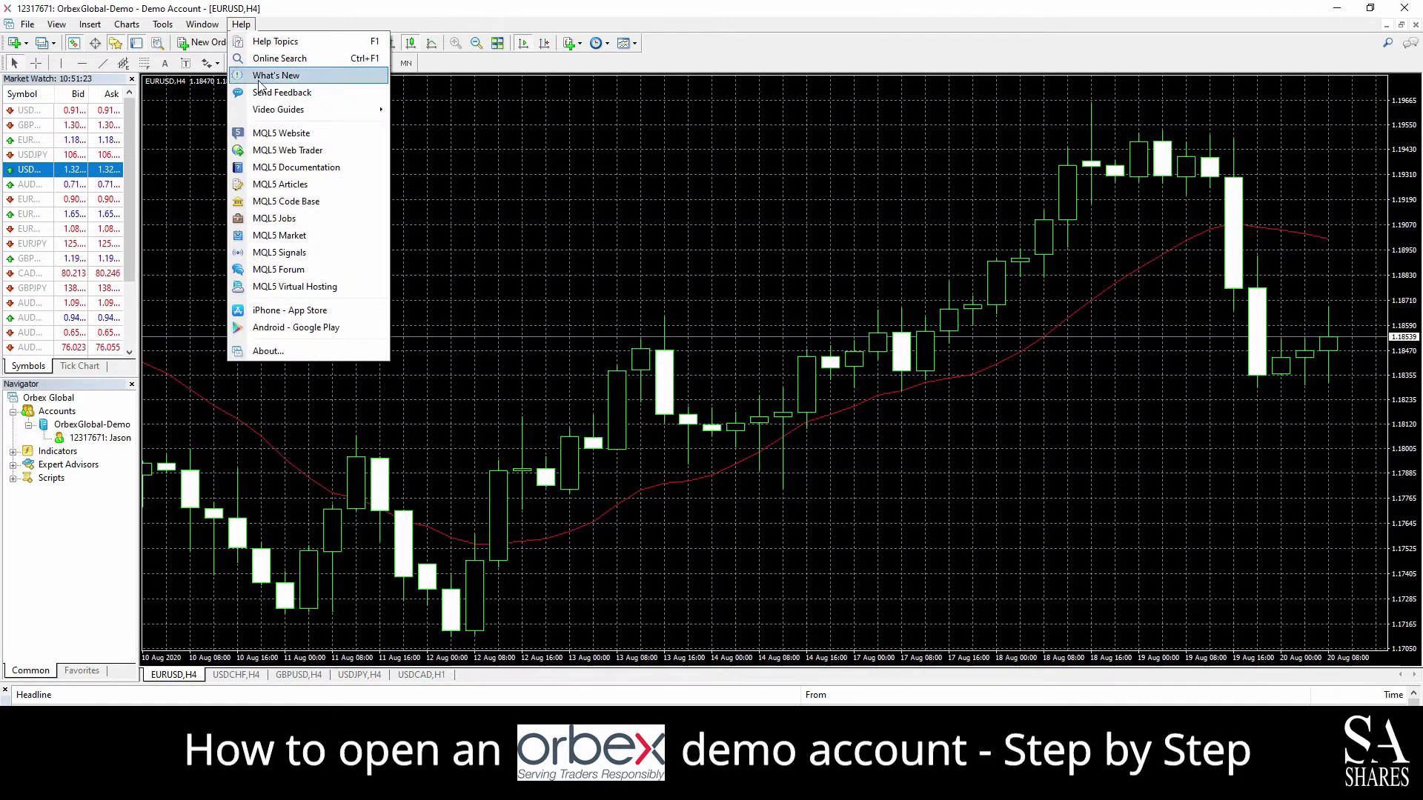
{"action": "mouse_move", "coordinate": [282, 109]}
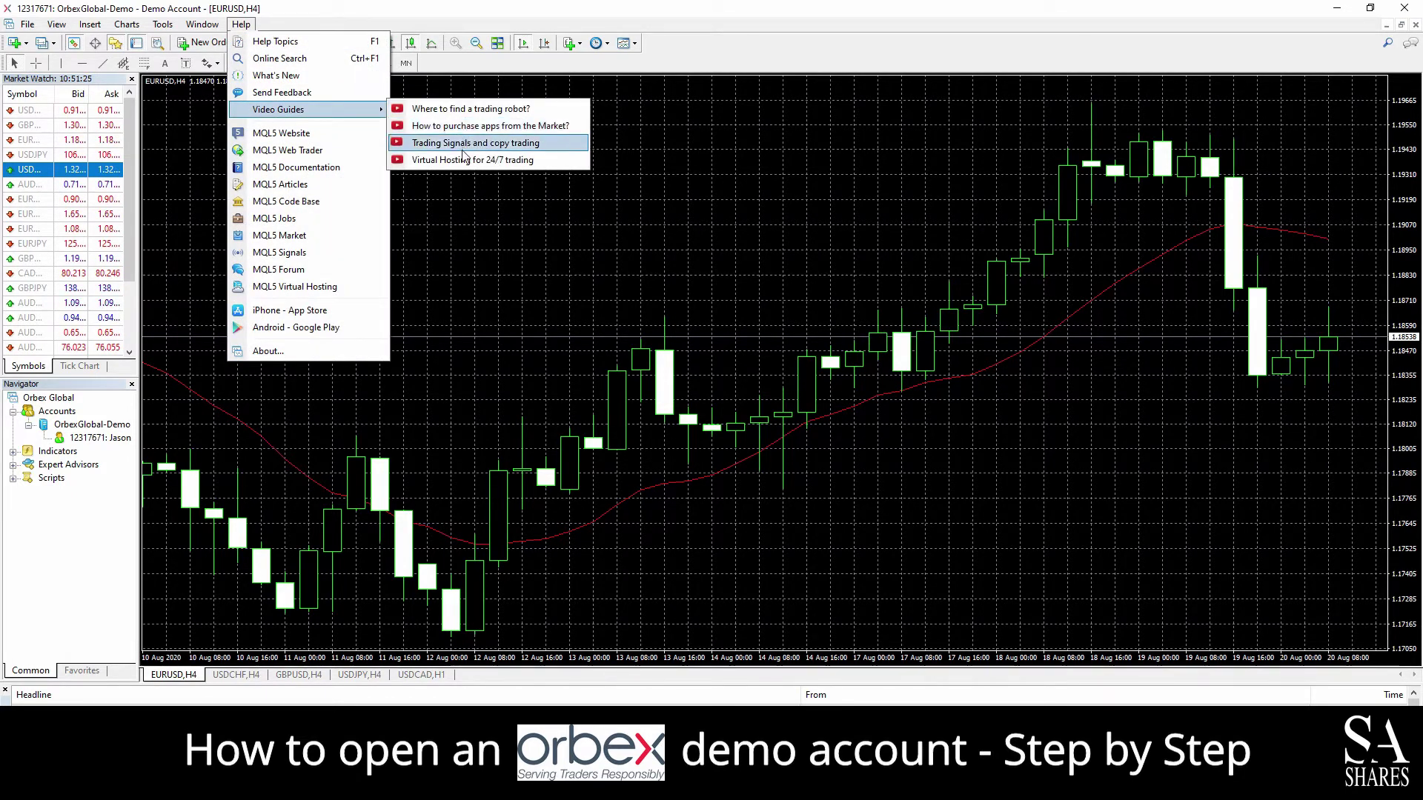
{"action": "left_click", "coordinate": [357, 47]}
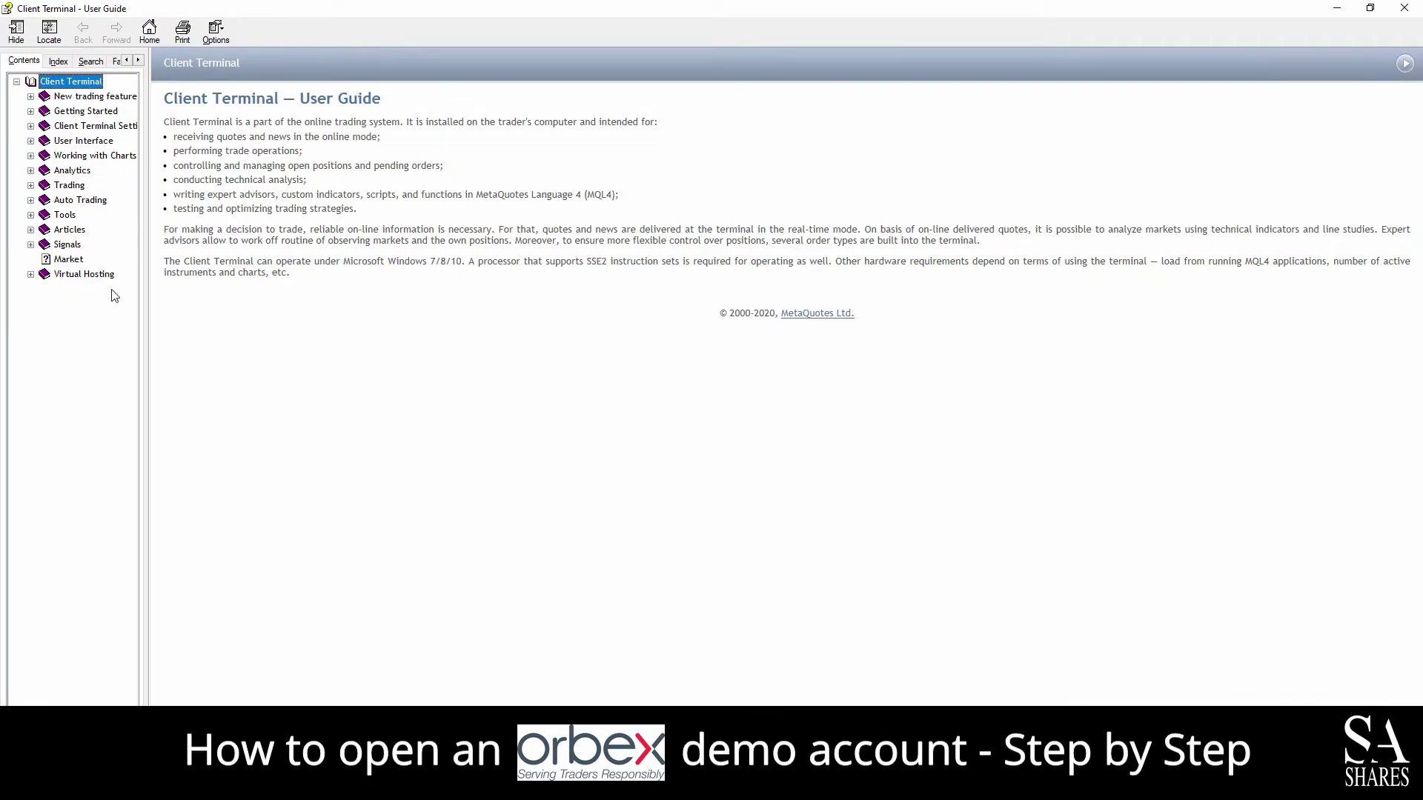